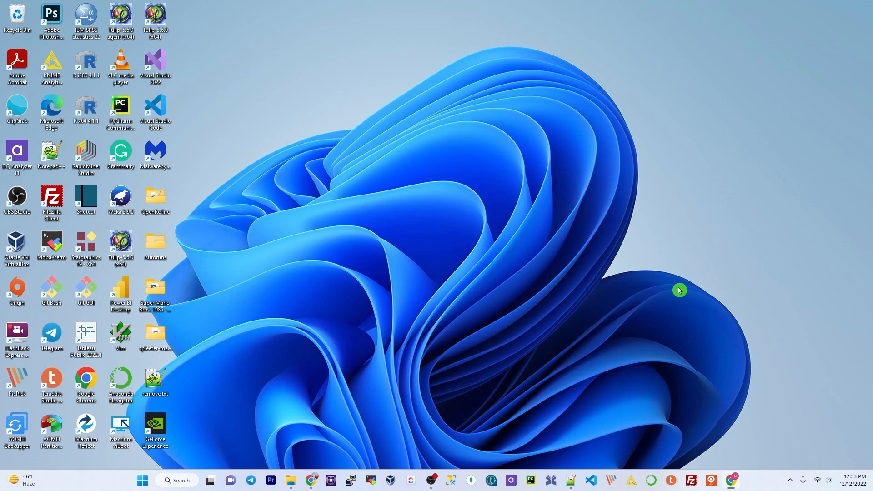
- Launch Excel from the Windows search and create a blank workbook
left_click(179, 485)
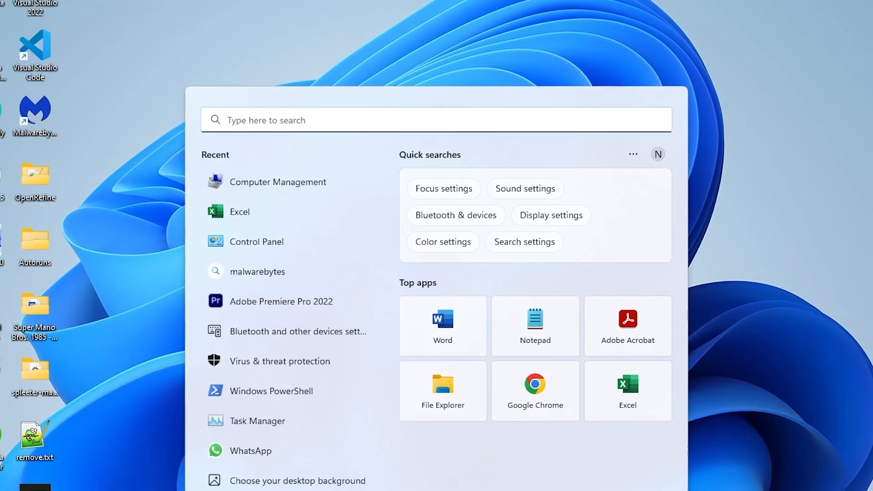
type("exce")
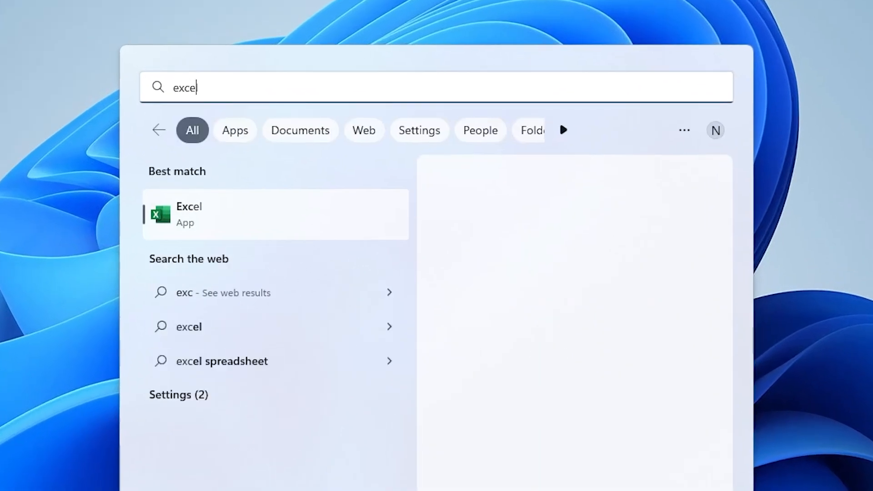
type("l")
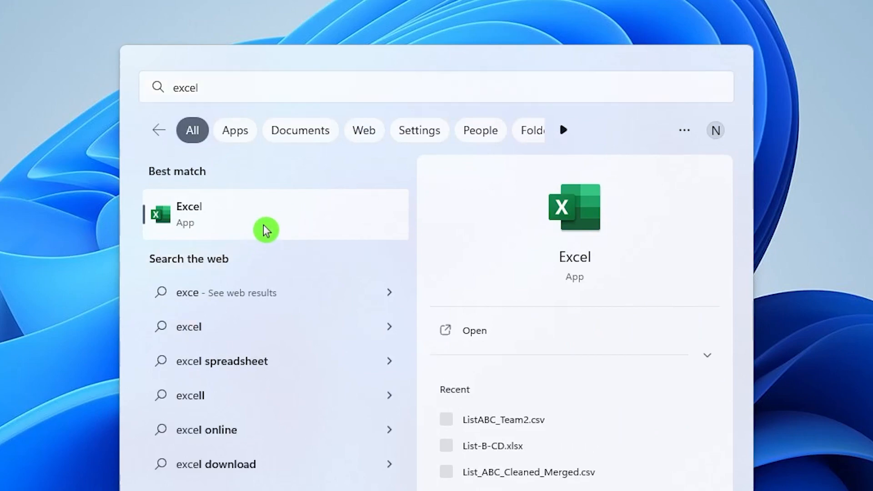
right_click(265, 227)
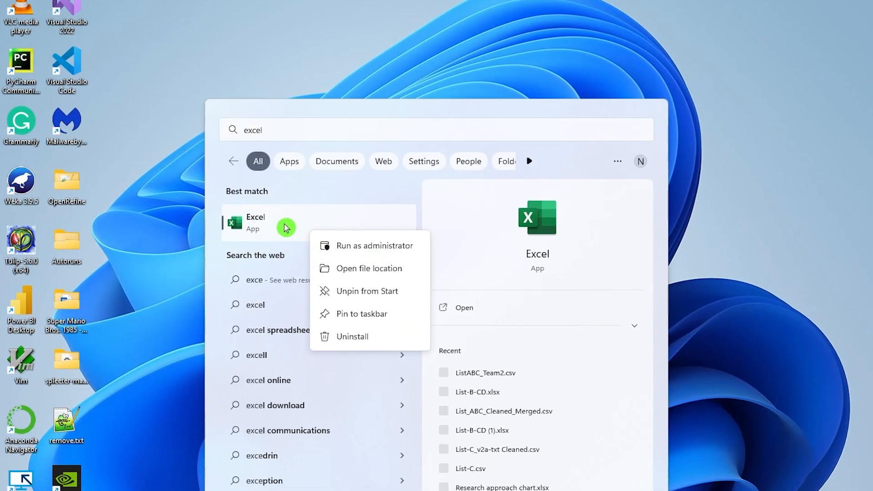
left_click(230, 225)
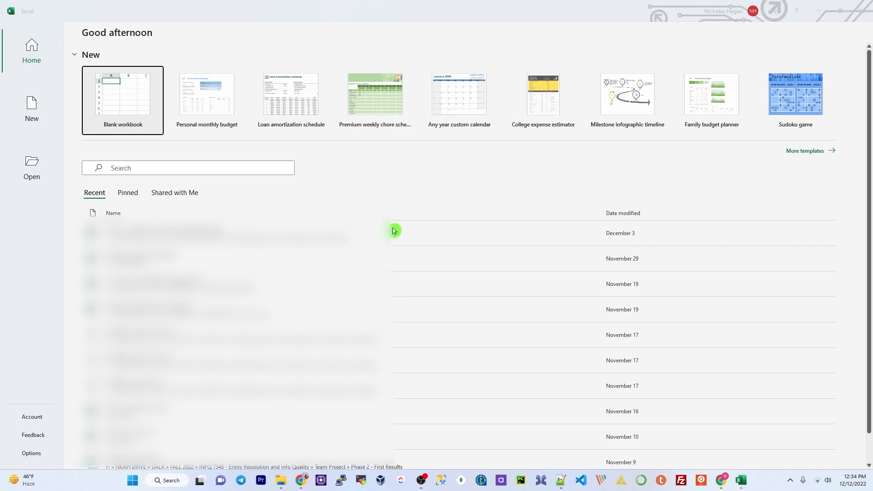
left_click(123, 104)
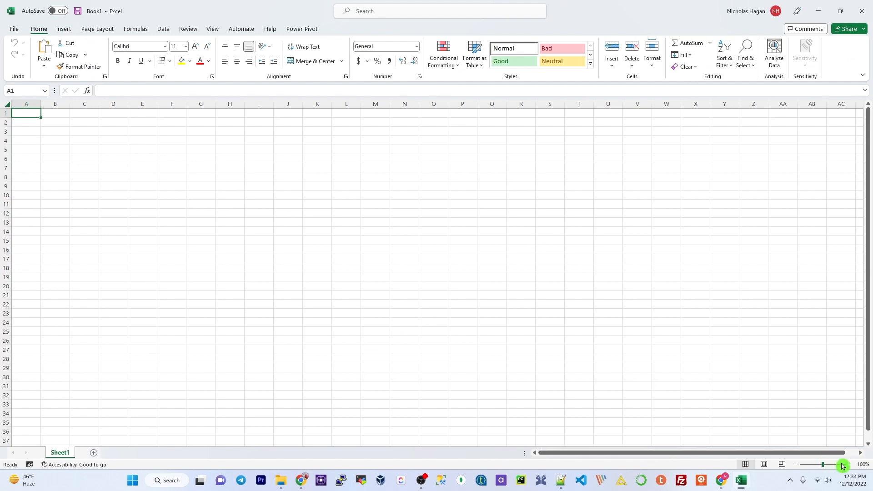
- Set the worksheet zoom to 160%
left_click(851, 468)
left_click(852, 468)
left_click(852, 468)
left_click(852, 468)
left_click(852, 469)
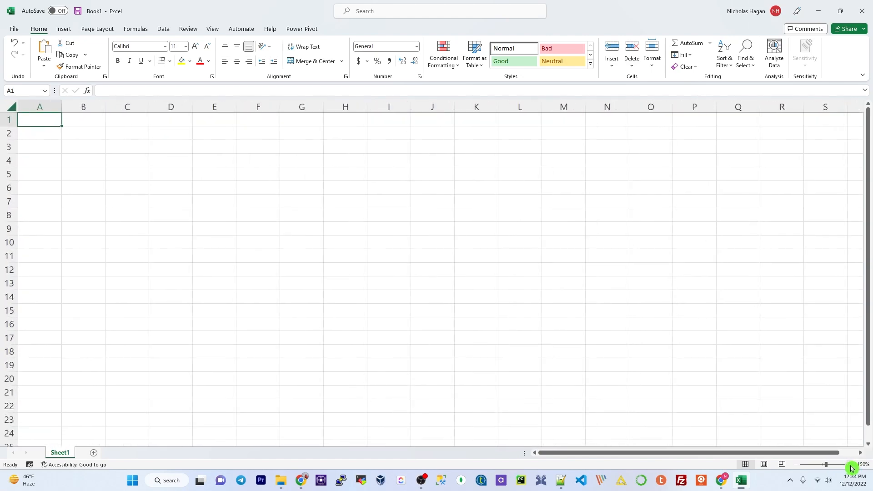
left_click(851, 468)
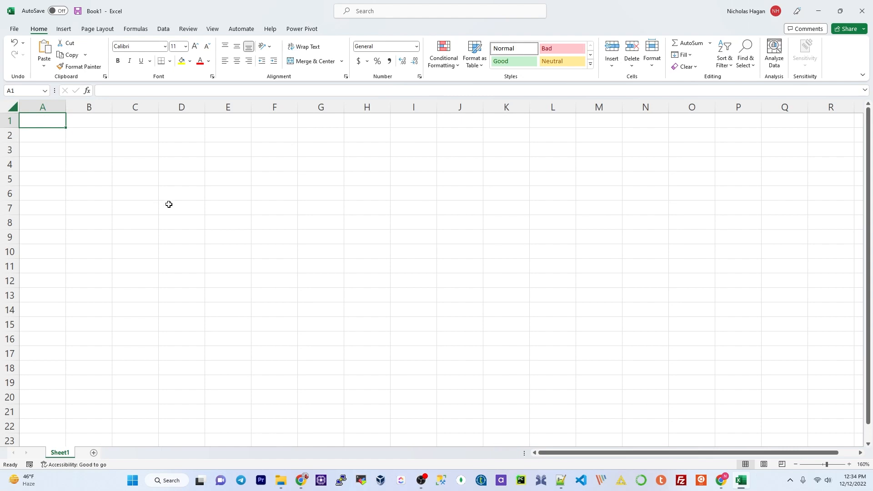
- Highlight column B and row 5 alternately to locate the cell where they intersect
left_click(88, 107)
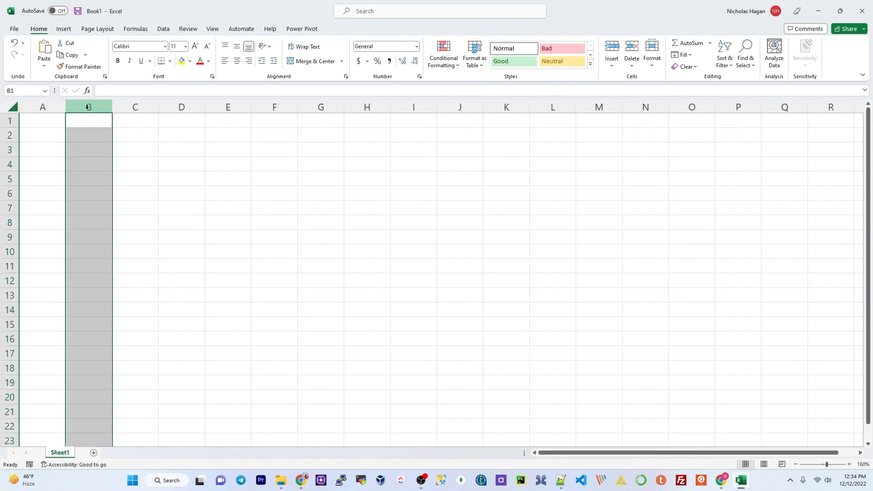
left_click(9, 178)
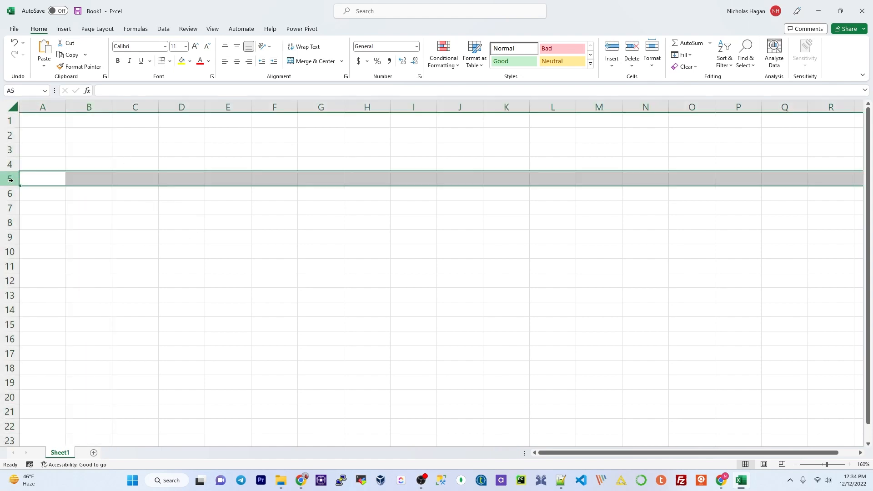
left_click(88, 104)
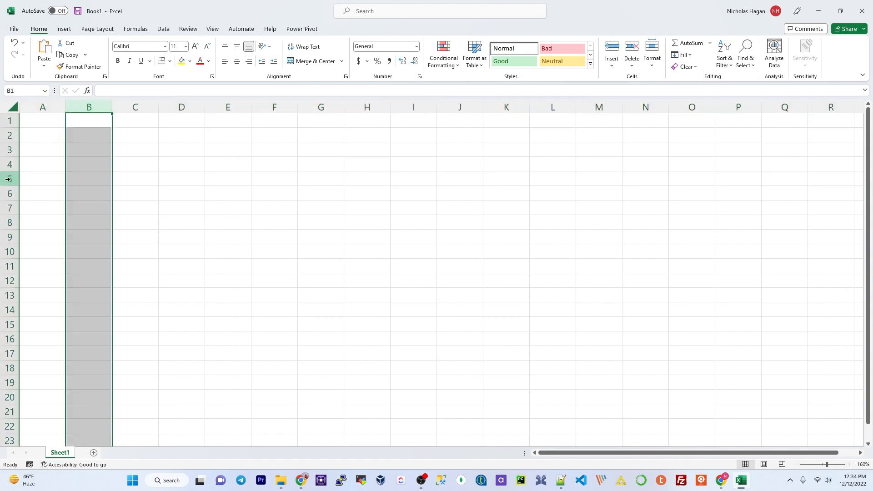
left_click(8, 179)
- Enter the addition formula =1+3 in cell B5 and reselect that cell to review its formula
left_click(87, 182)
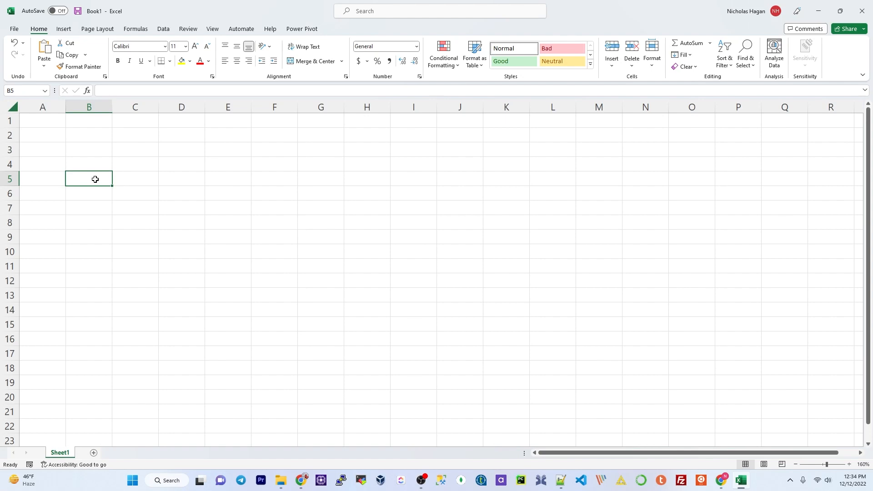
type("=")
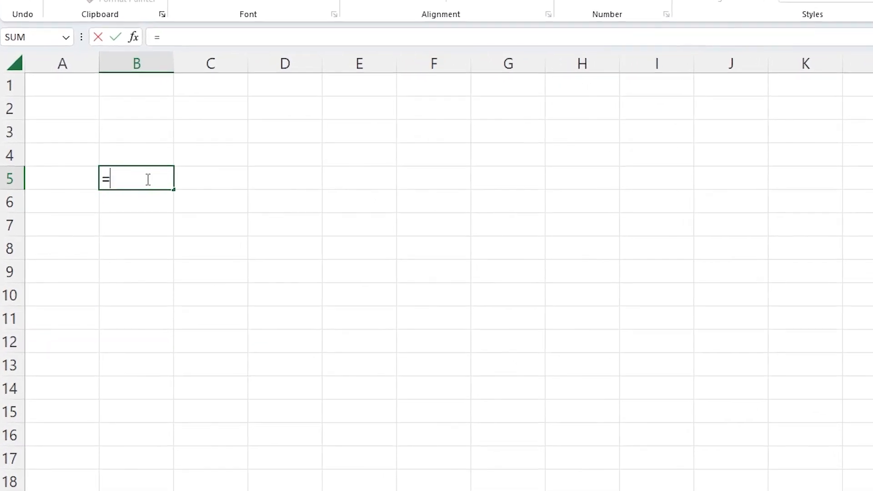
type("1")
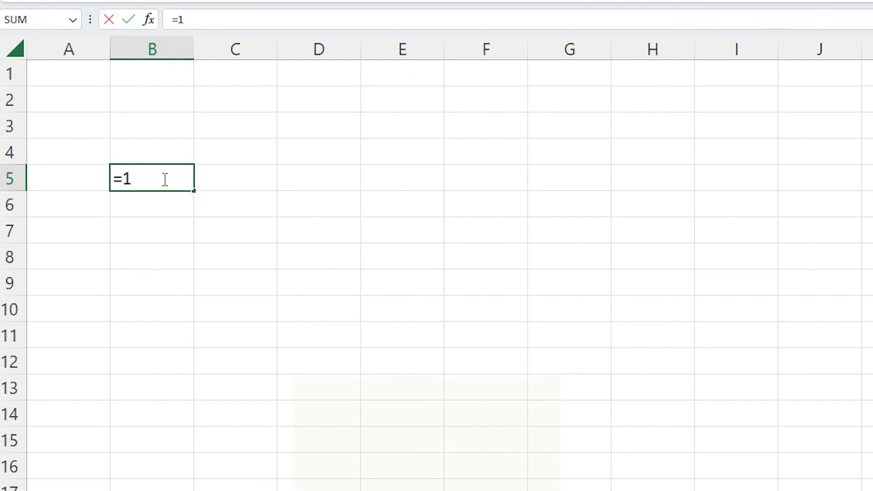
type("+")
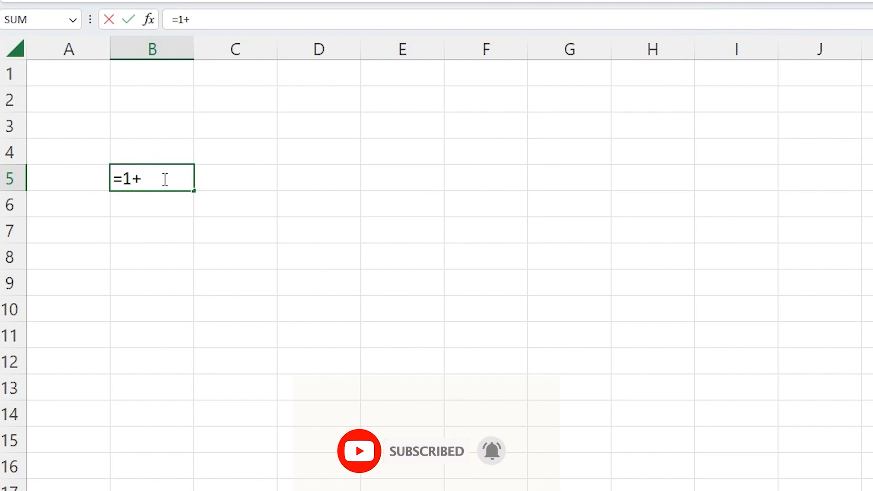
type("3")
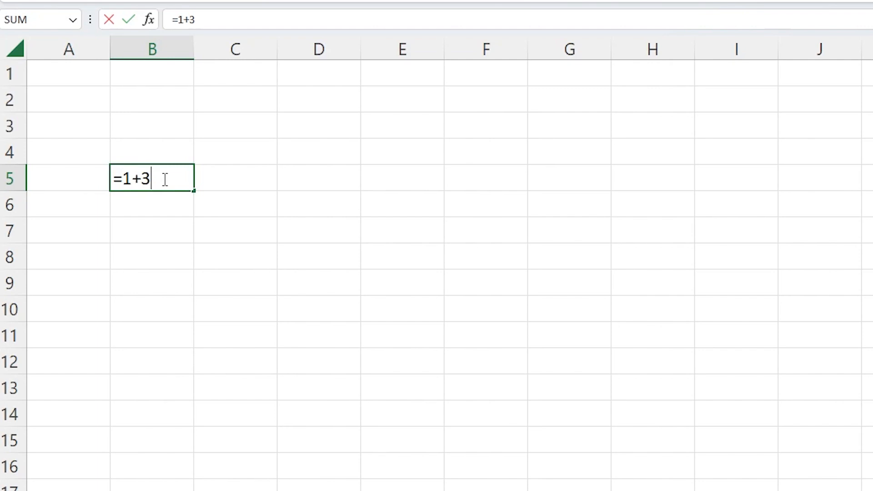
left_click_drag(158, 181, 106, 183)
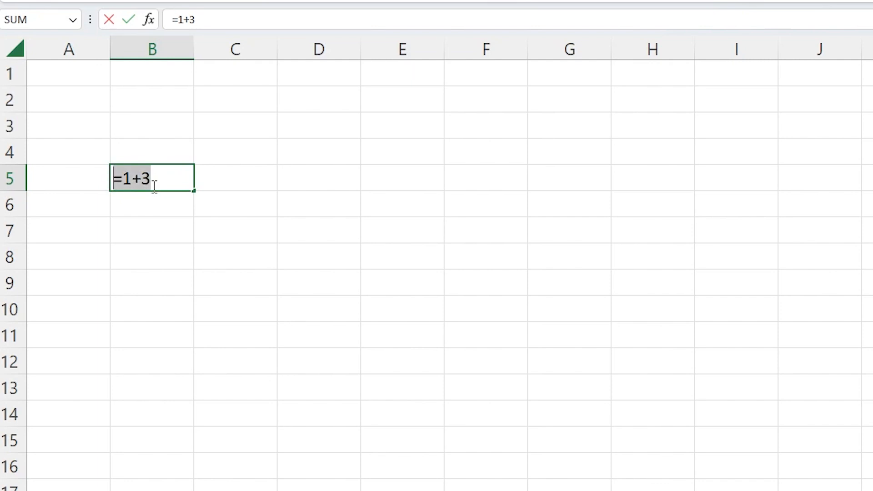
left_click(174, 179)
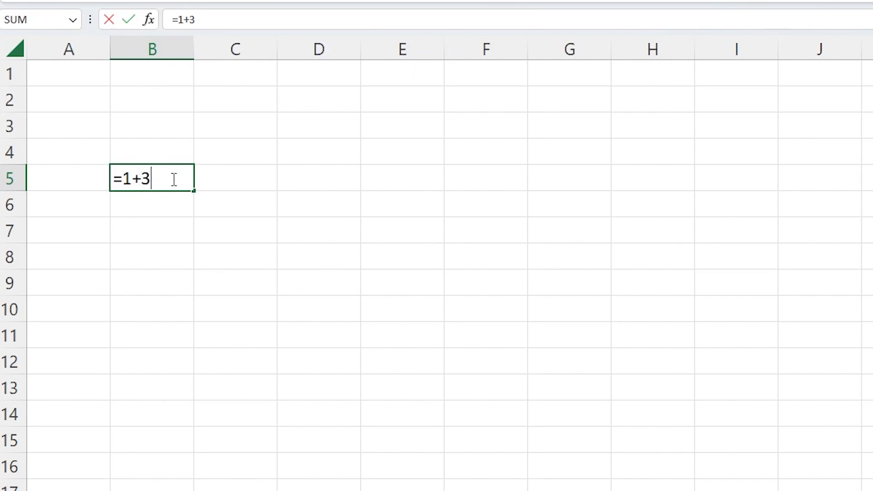
key("Return")
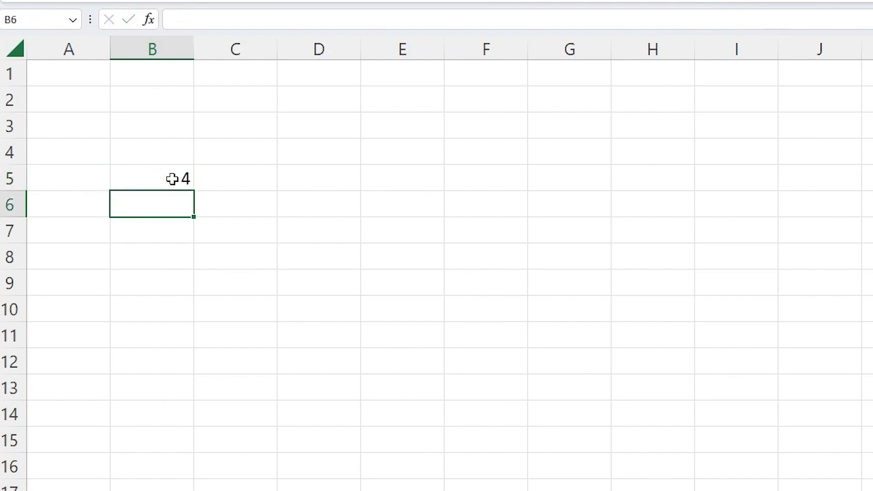
left_click(172, 178)
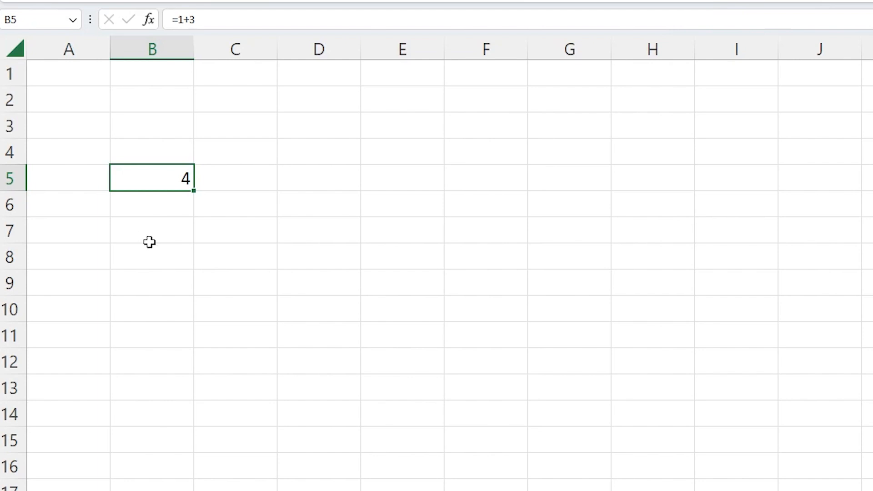
- Enter the subtraction formula =50-5 in cell B7, where column B meets row 7
left_click(157, 46)
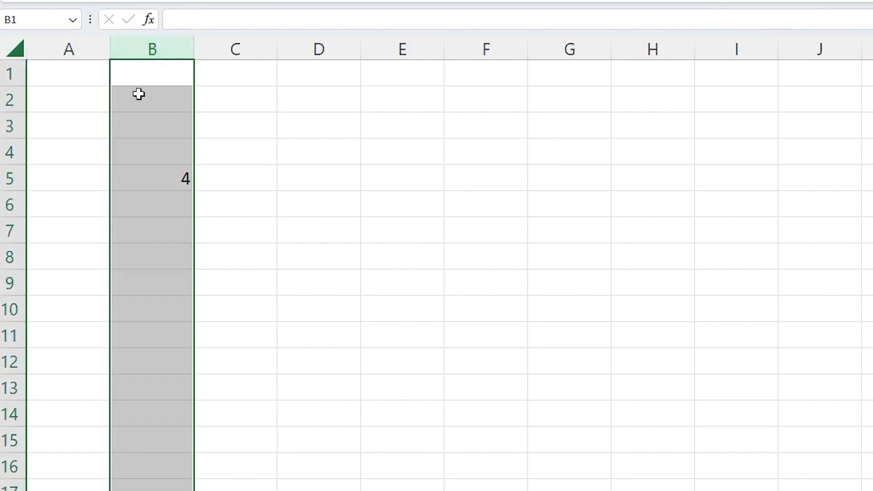
left_click(11, 231)
left_click(154, 227)
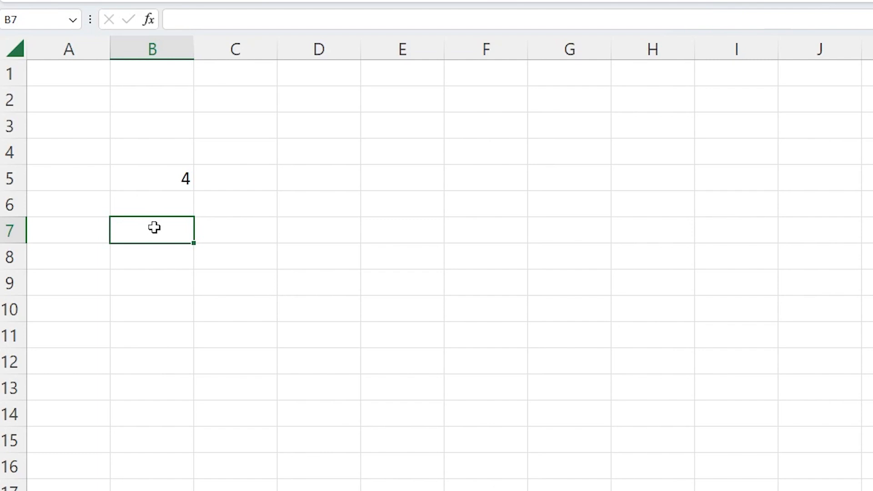
type("=50")
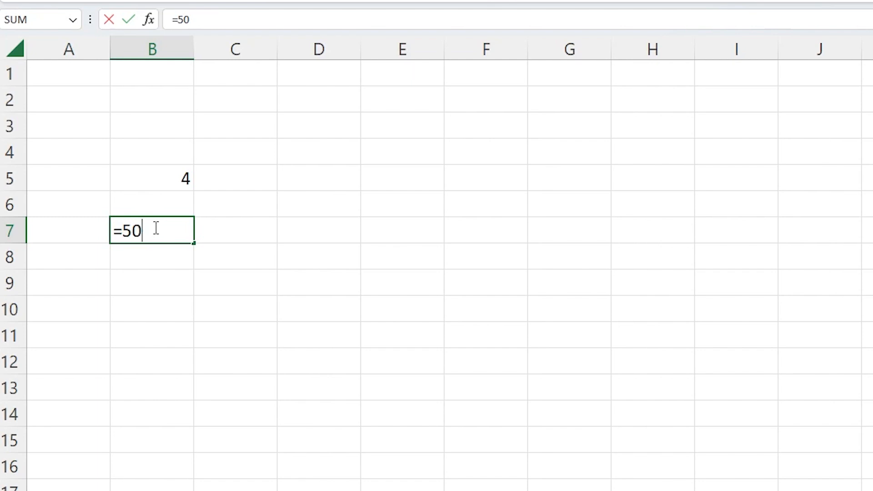
type("-1")
key("BackSpace")
type("5")
key("Return")
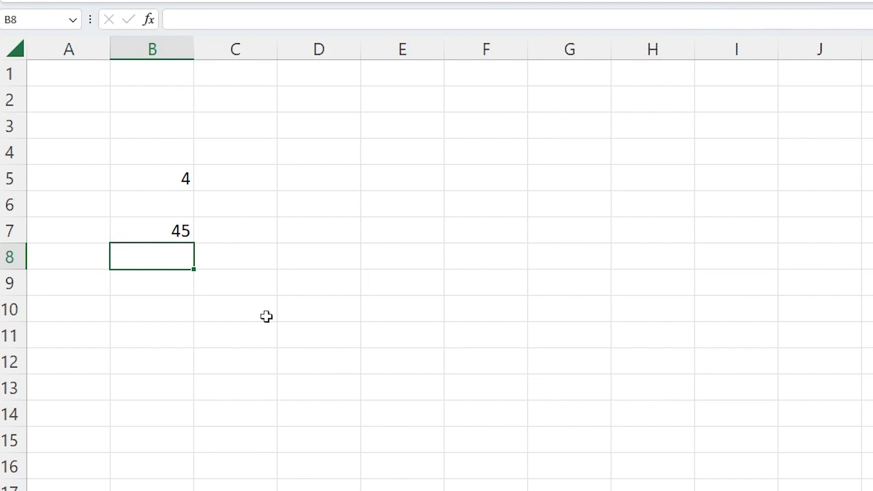
- Enter the multiplication formula =2*8 in cell B9
left_click(177, 282)
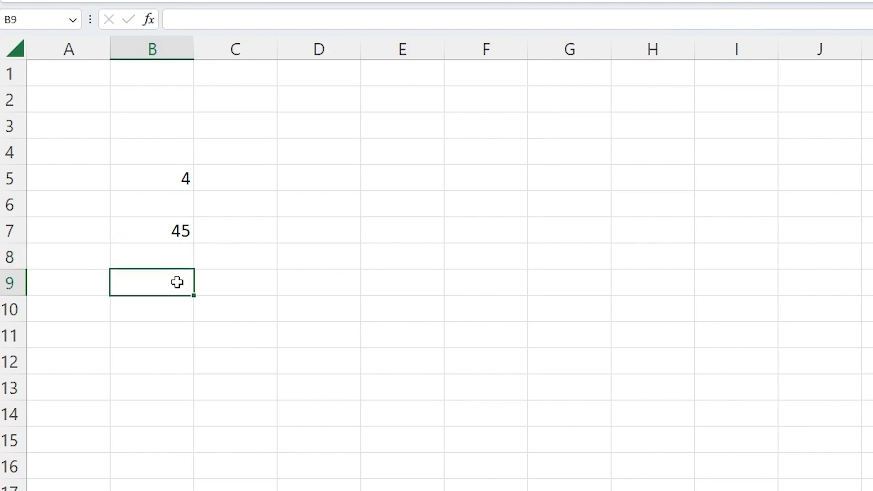
type("=2*")
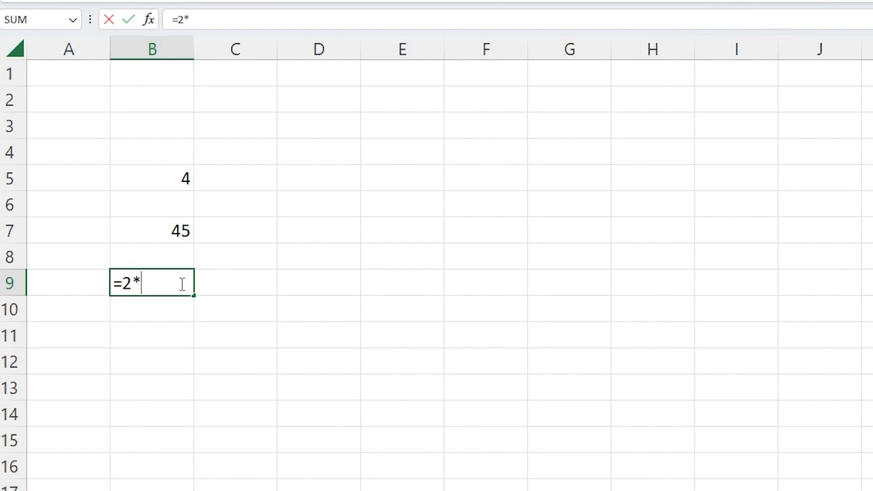
type("8")
left_click_drag(142, 283, 132, 283)
left_click(159, 283)
key("Return")
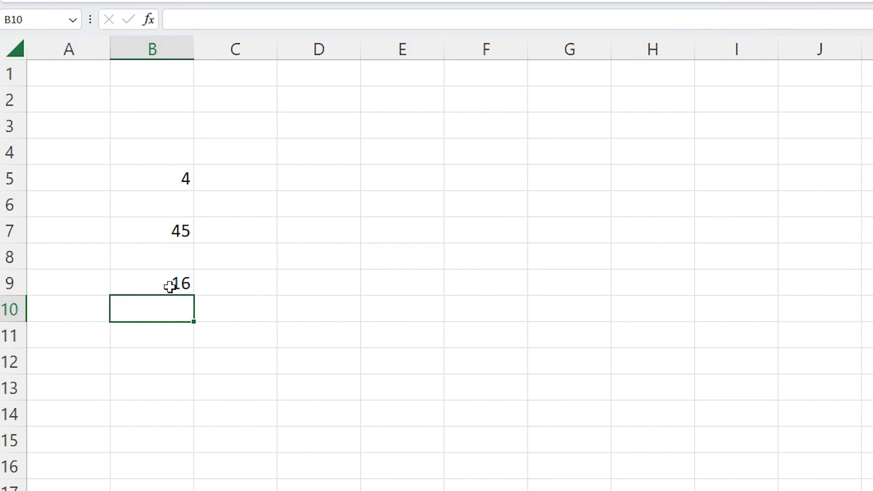
- Enter the division formula =100/10 in cell B11
left_click(163, 339)
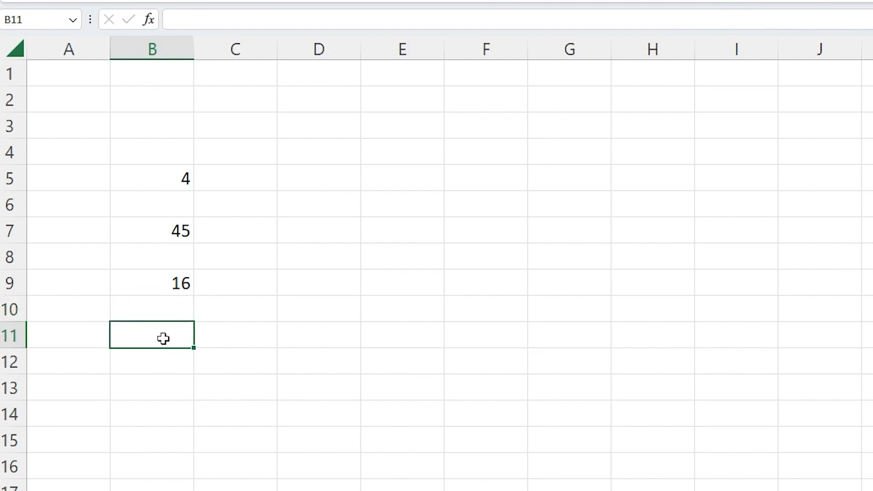
type("=100")
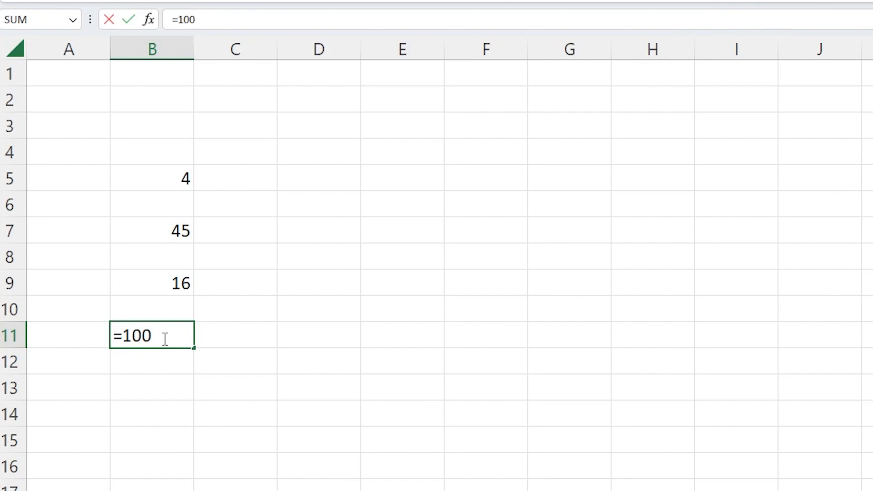
type("/")
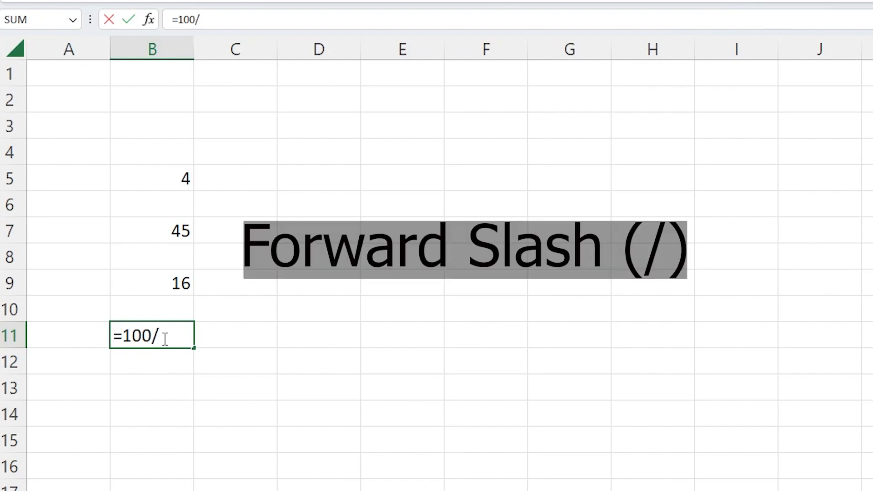
type("10")
left_click_drag(159, 338, 153, 337)
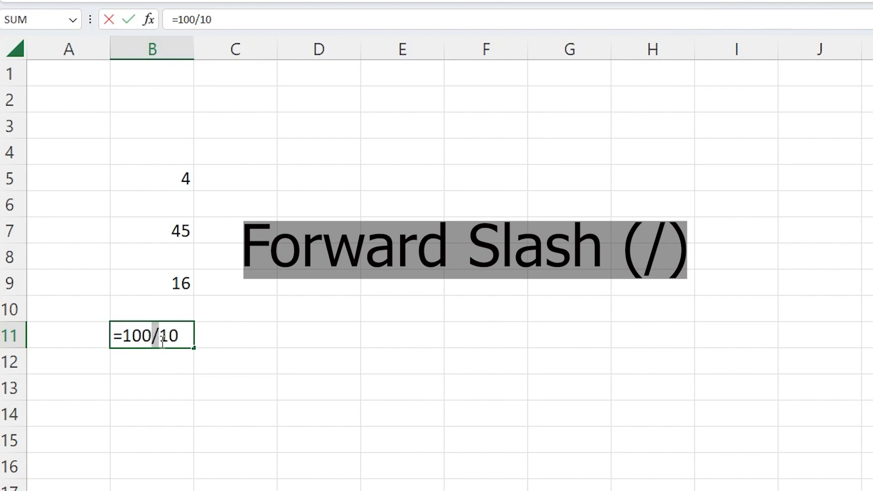
left_click(190, 336)
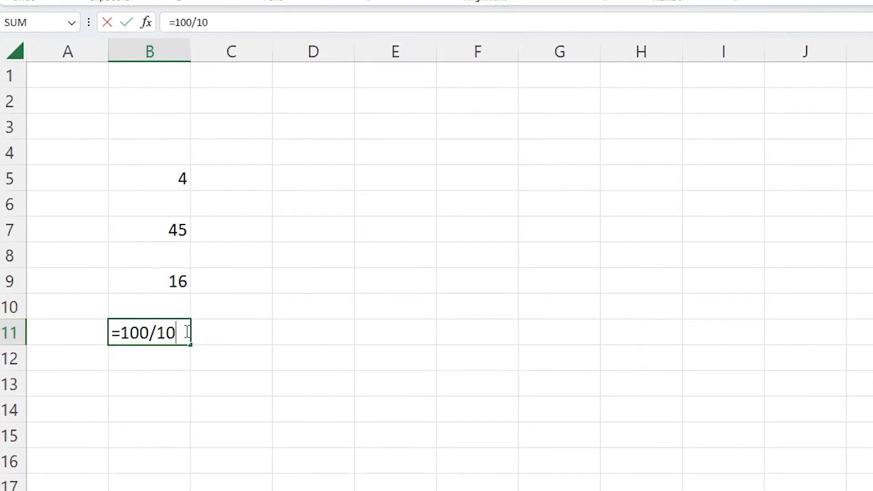
key("Return")
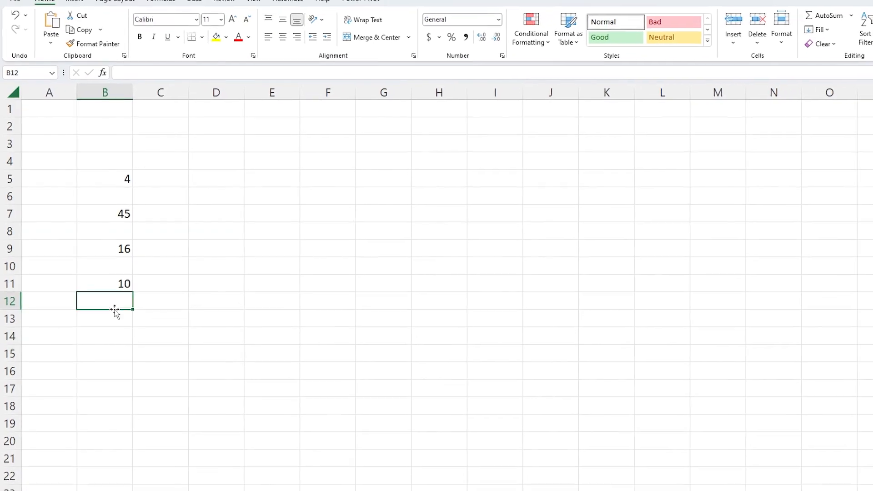
- Enter the exponent formula =67^3 in cell B13 and reselect that cell to review its formula
left_click(123, 333)
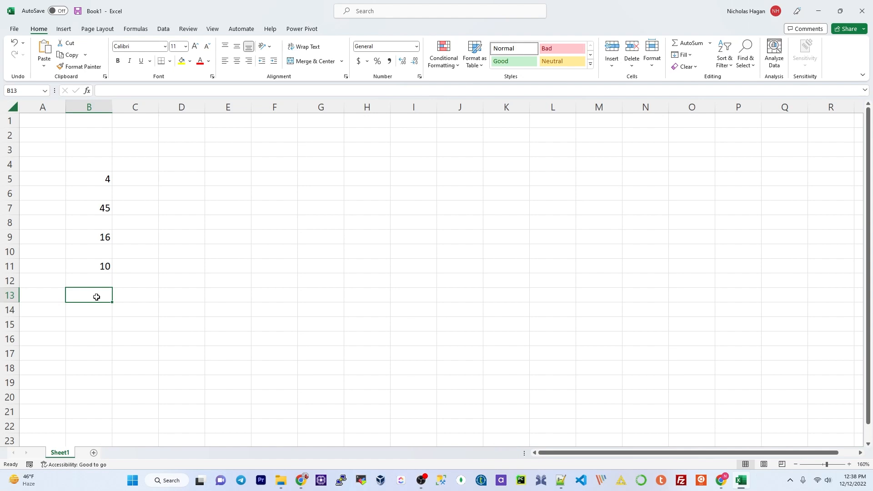
type("=")
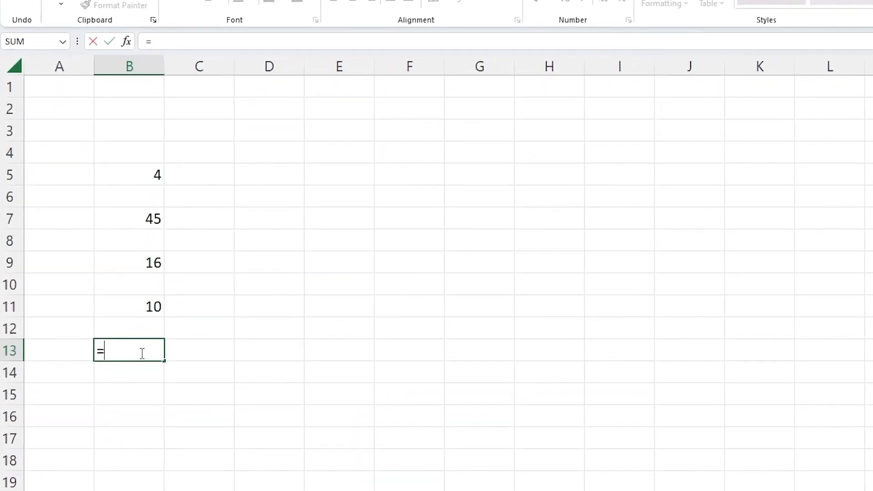
type("67")
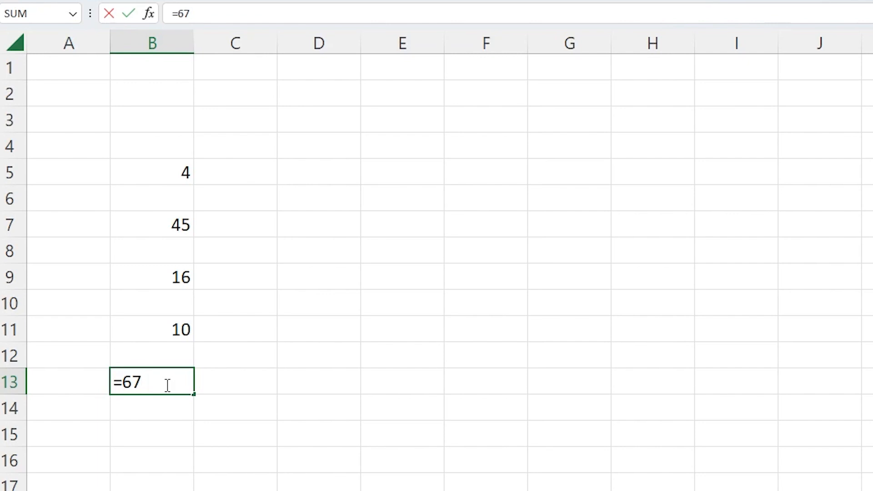
type("^")
type("2")
key("BackSpace")
type("3")
left_click_drag(151, 382, 142, 381)
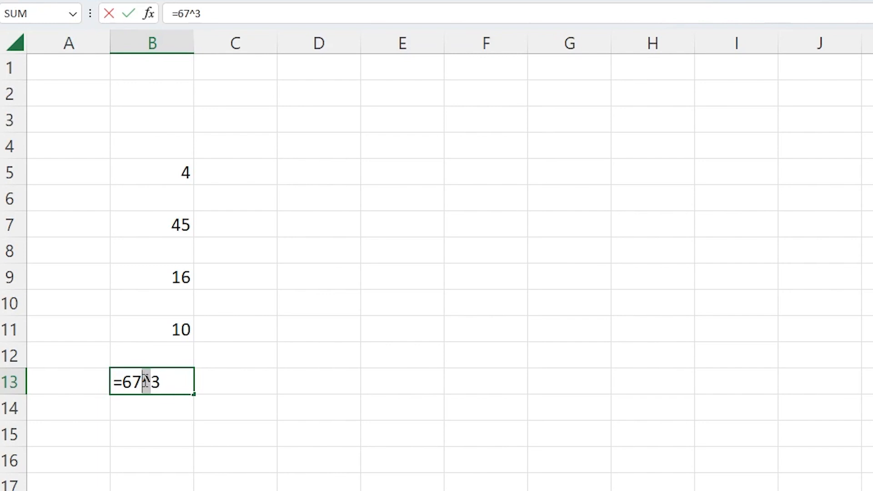
left_click(173, 384)
key("Return")
left_click(131, 333)
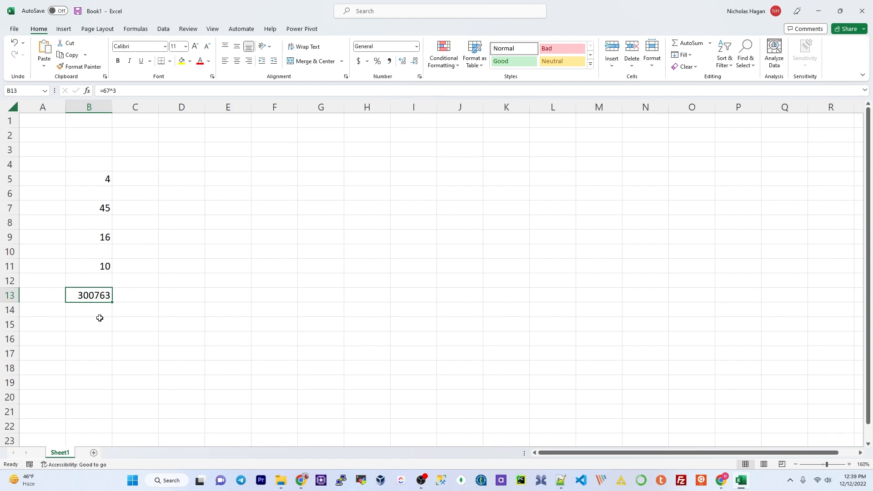
left_click(162, 303)
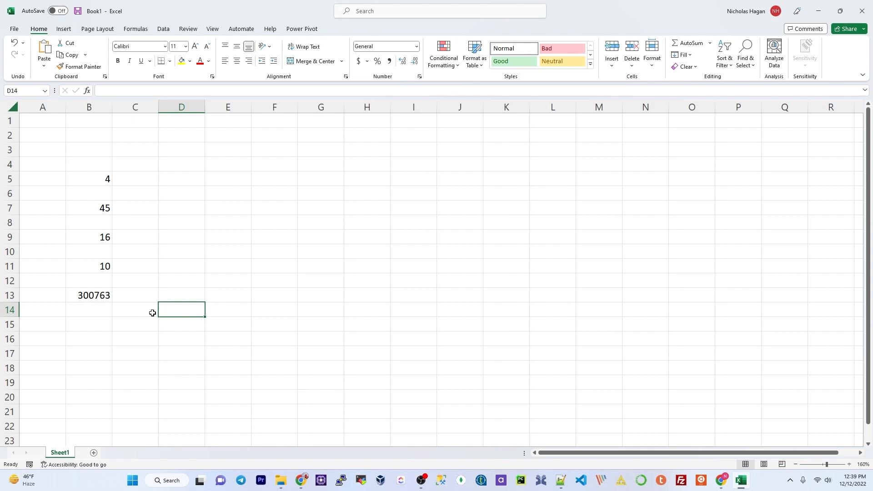
left_click(170, 249)
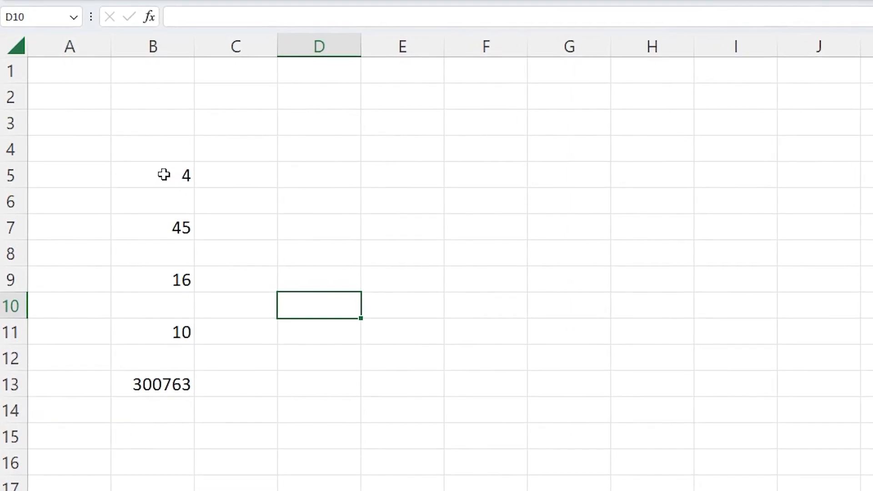
- Edit the addition formula in cell B5 so that it reads =57+3
left_click(162, 175)
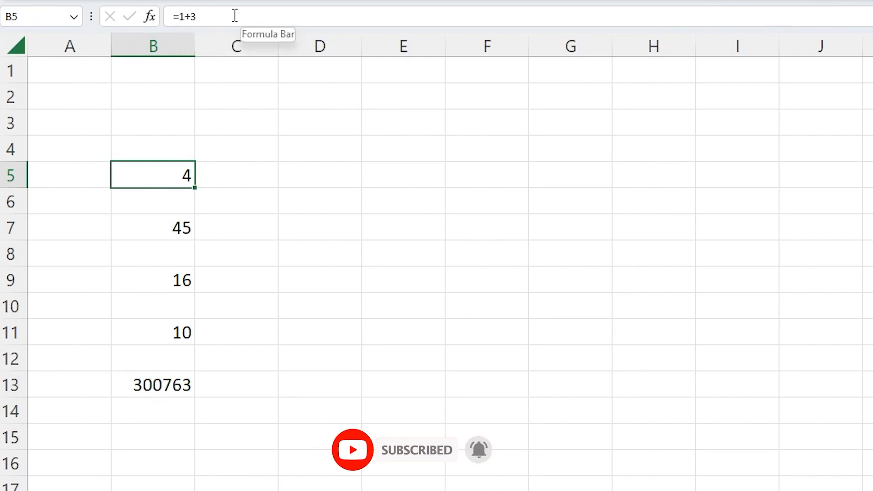
left_click(183, 12)
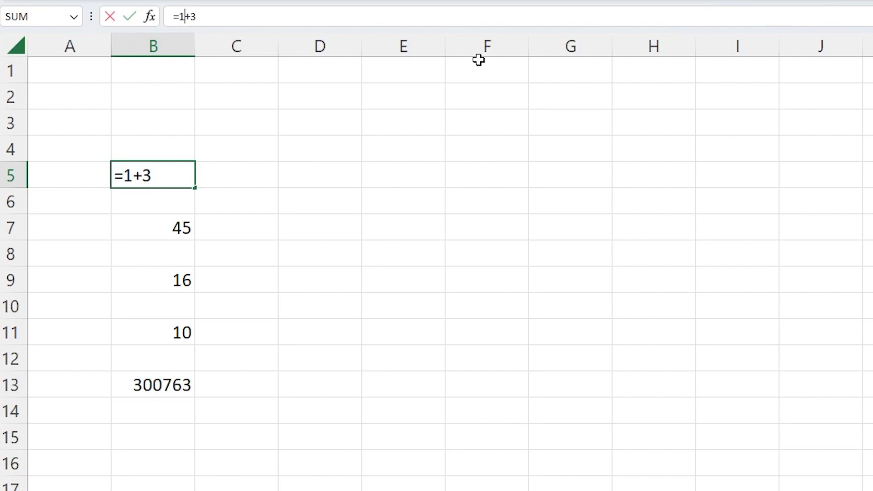
key("BackSpace")
type("57")
key("Right")
key("Right")
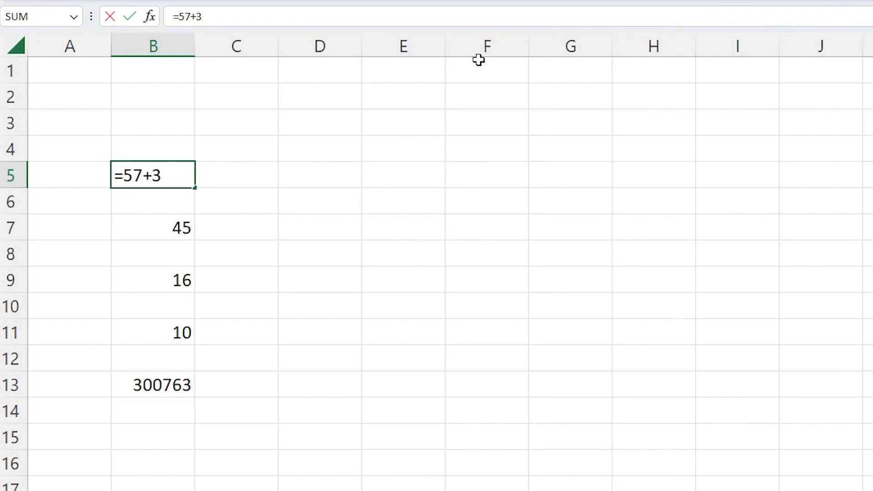
key("Return")
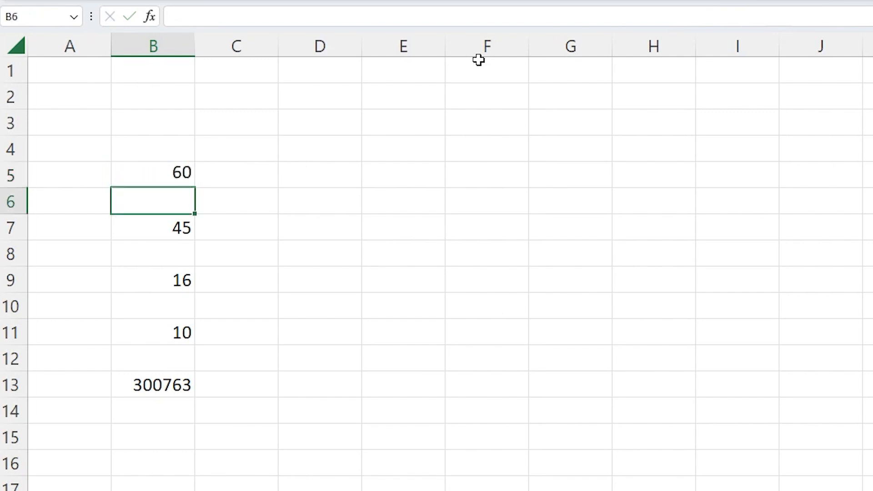
- Review the formulas in cells B7 and B9, and edit the exponent formula in B13 to =7^3
left_click(181, 230)
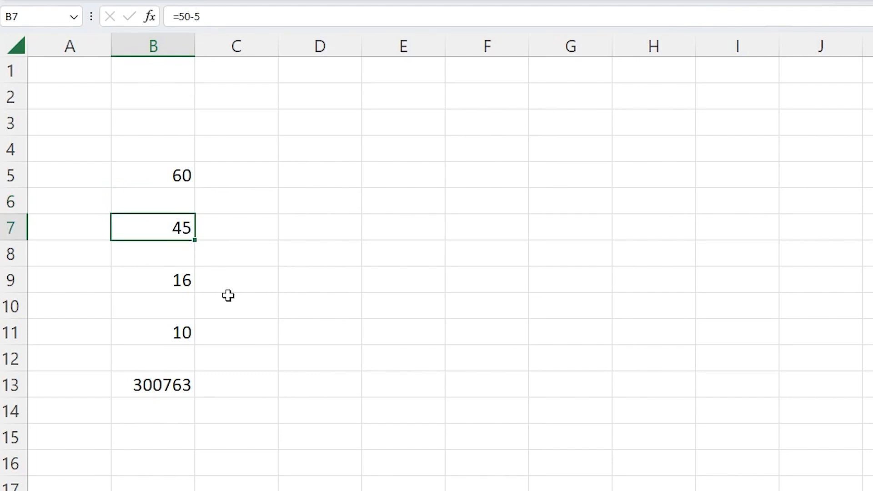
left_click(167, 285)
left_click(174, 383)
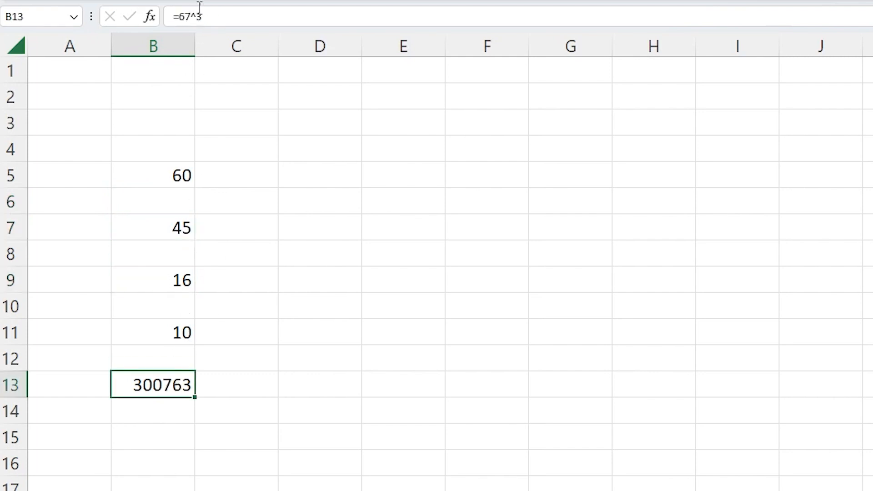
left_click(185, 18)
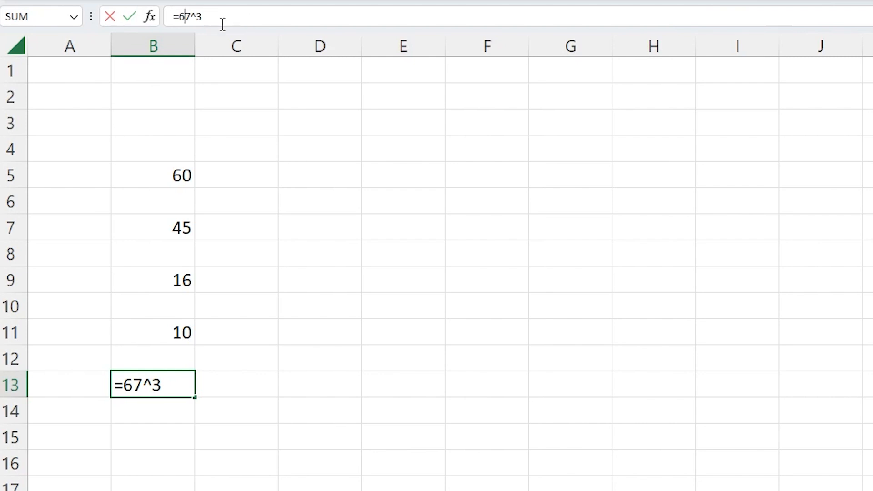
key("BackSpace")
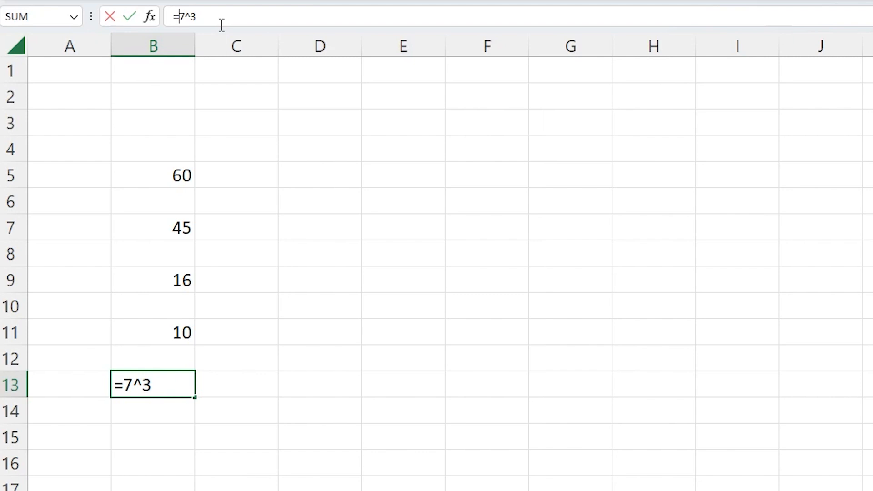
left_click_drag(237, 18, 165, 20)
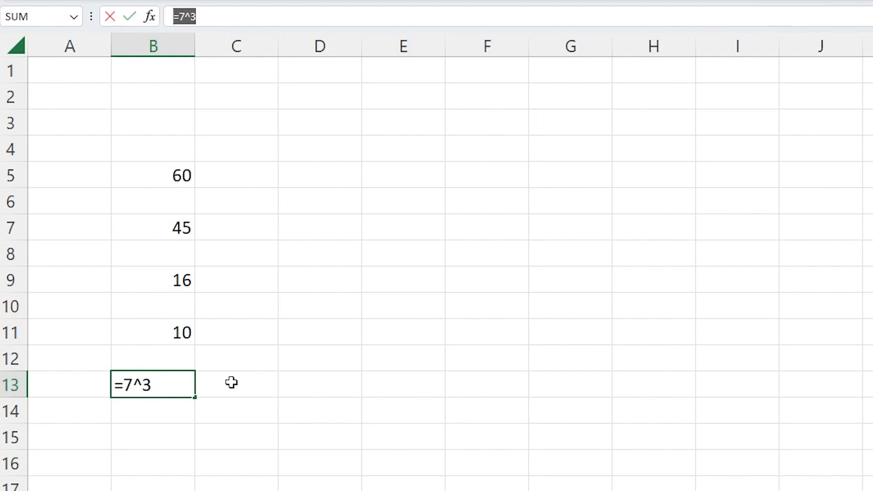
key("Return")
left_click(187, 394)
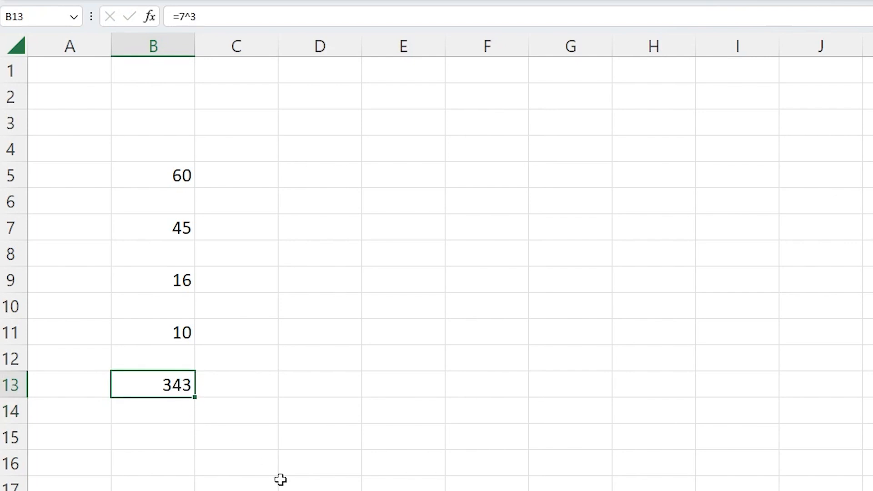
- Label the addition and subtraction results by entering Addition in cell A5 and Subtract in cell A7
left_click(82, 177)
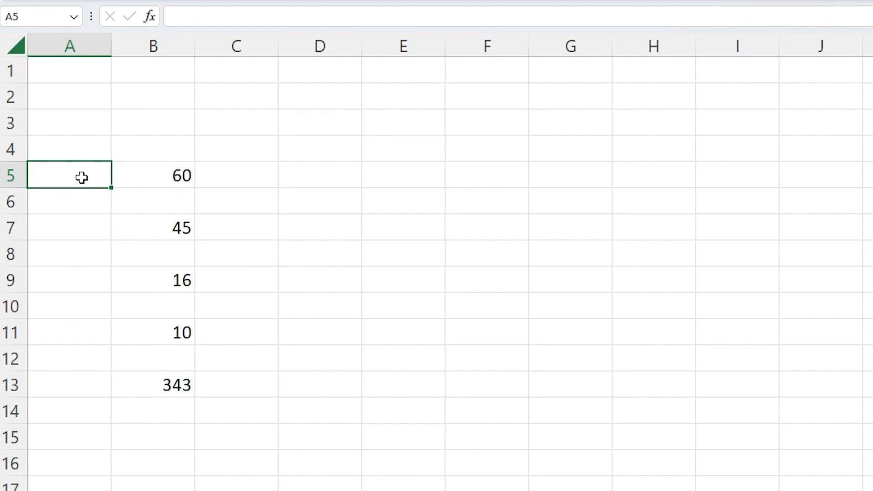
type("Addition")
key("Return")
key("Return")
left_click(137, 229)
left_click(86, 225)
type("Subtract")
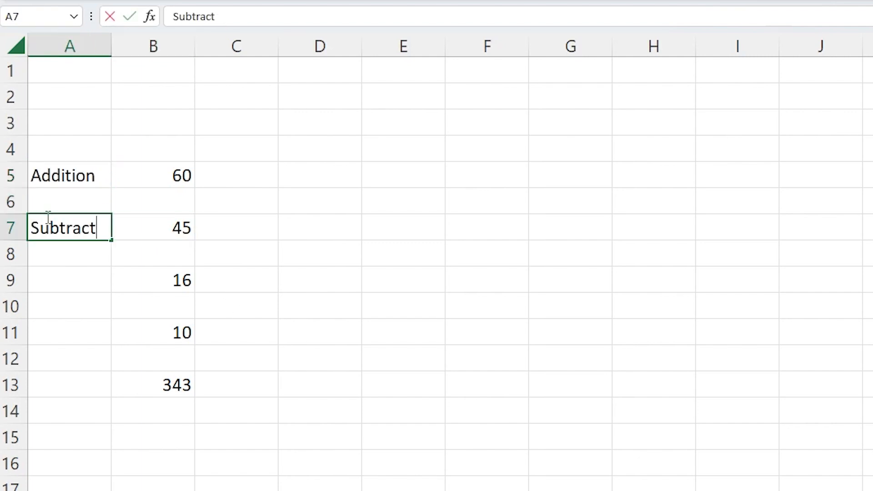
- Label the remaining results with Multiply in cell A9, Division in A11 and Exponent in A13
left_click(61, 285)
type("Multipl")
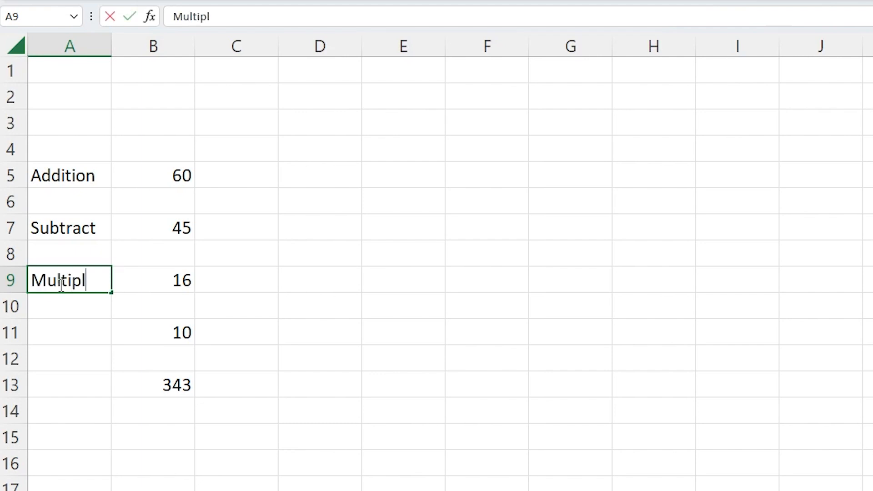
type("y")
key("Return")
left_click(66, 334)
type("Division")
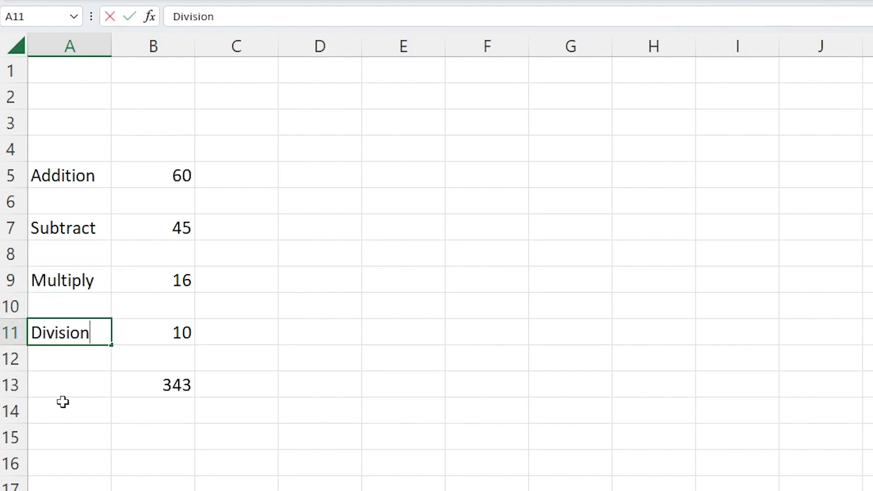
left_click(73, 386)
type("Exponent")
key("Return")
- Enter the heading Basic Excel Formula in cell A4 above the labels
left_click(55, 147)
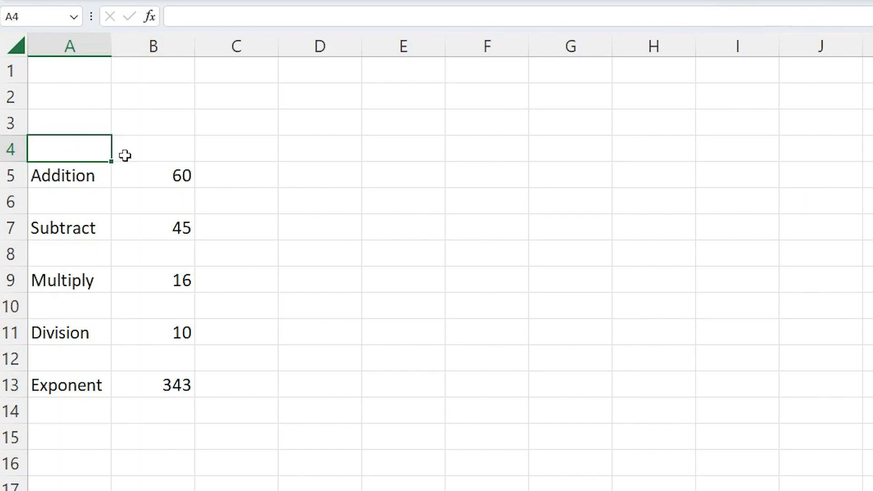
type("Basic Excel For")
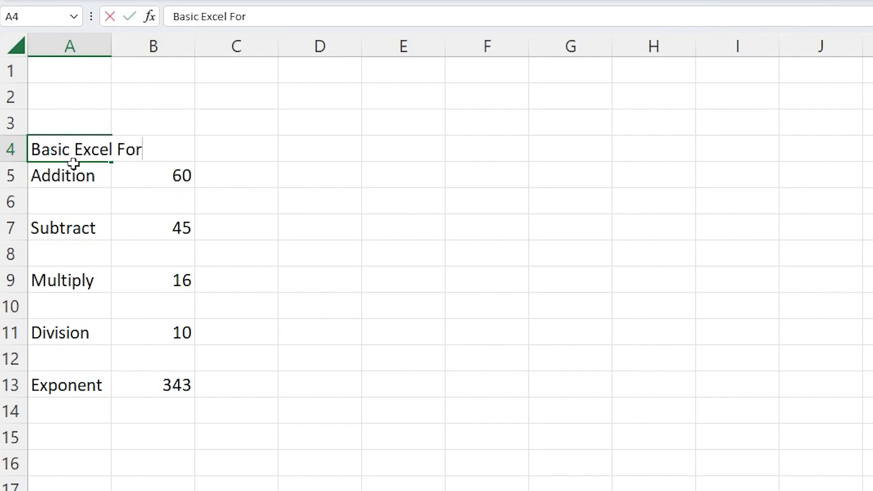
type("mula")
left_click(244, 462)
- Merge and center the Basic Excel Formula heading across cells A4 and B4
left_click(62, 148)
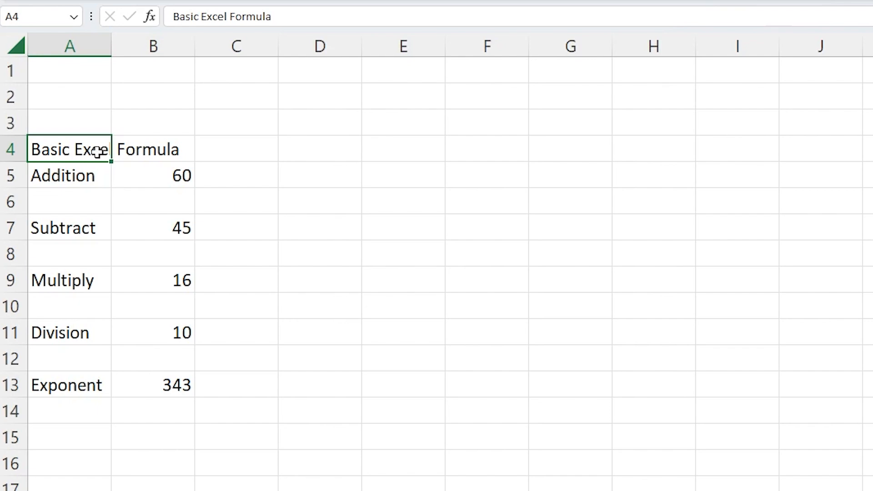
left_click_drag(50, 145, 153, 146)
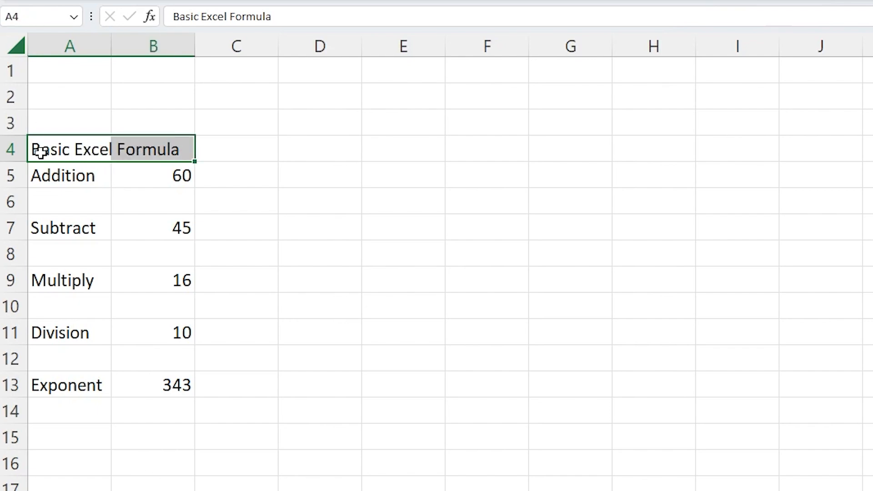
left_click(413, 15)
left_click(236, 228)
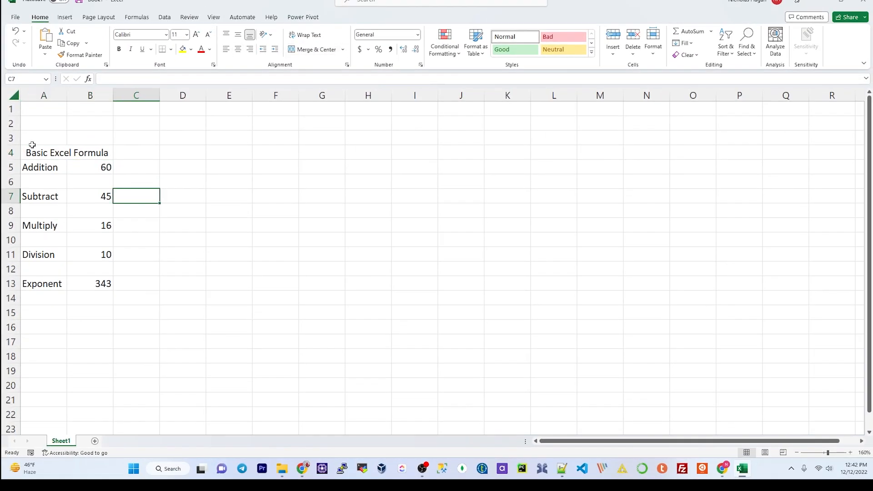
- Apply the standard light green fill color to the merged Basic Excel Formula heading
left_click(33, 145)
left_click(190, 49)
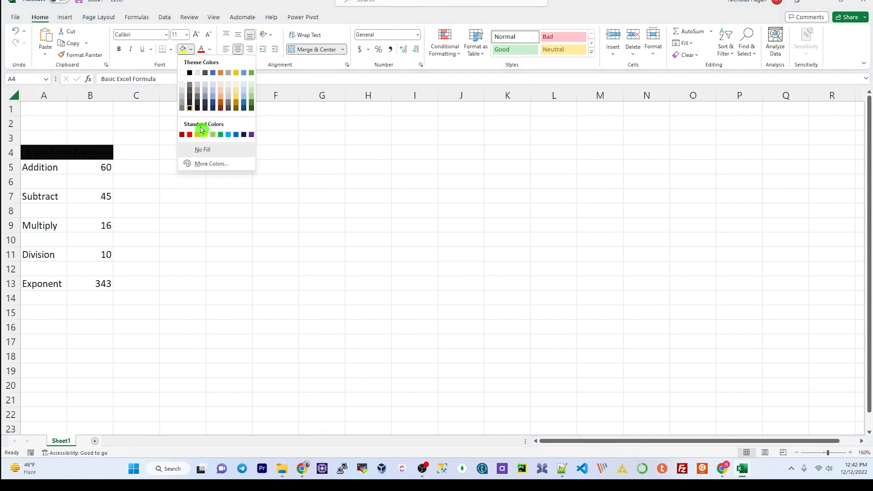
left_click(212, 134)
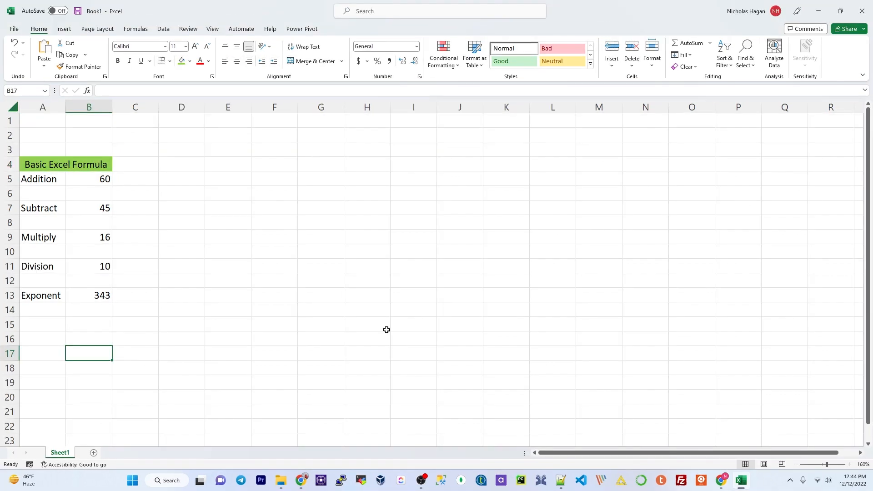